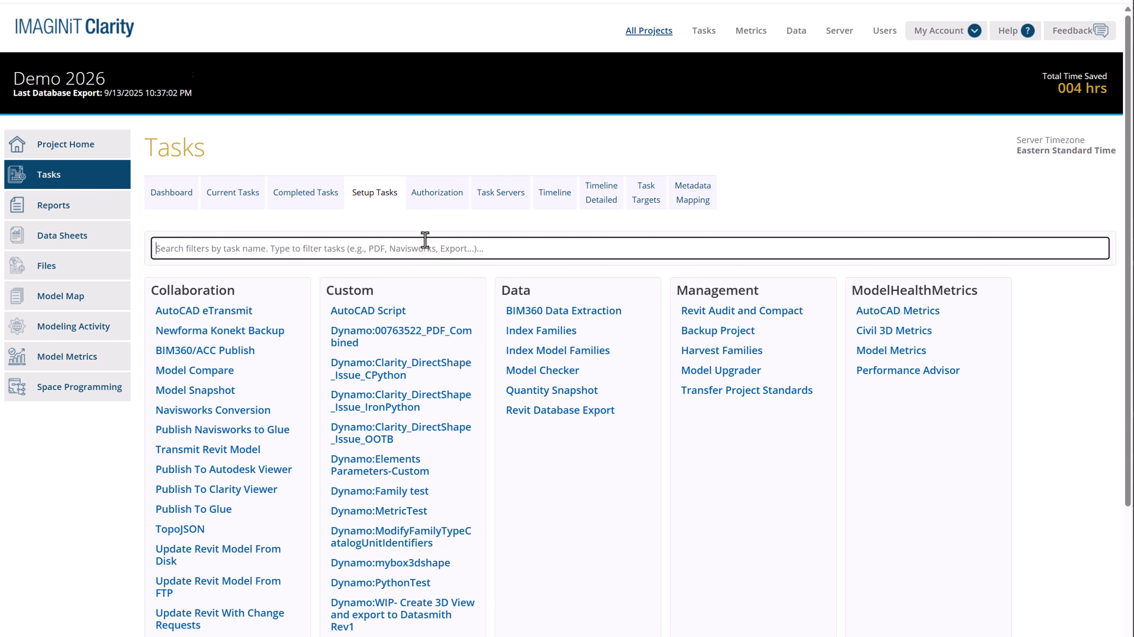
# Filter the available task types by "dynamo", "pdf" and "data" in turn, clearing the filter after each search
pyautogui.click(426, 246)
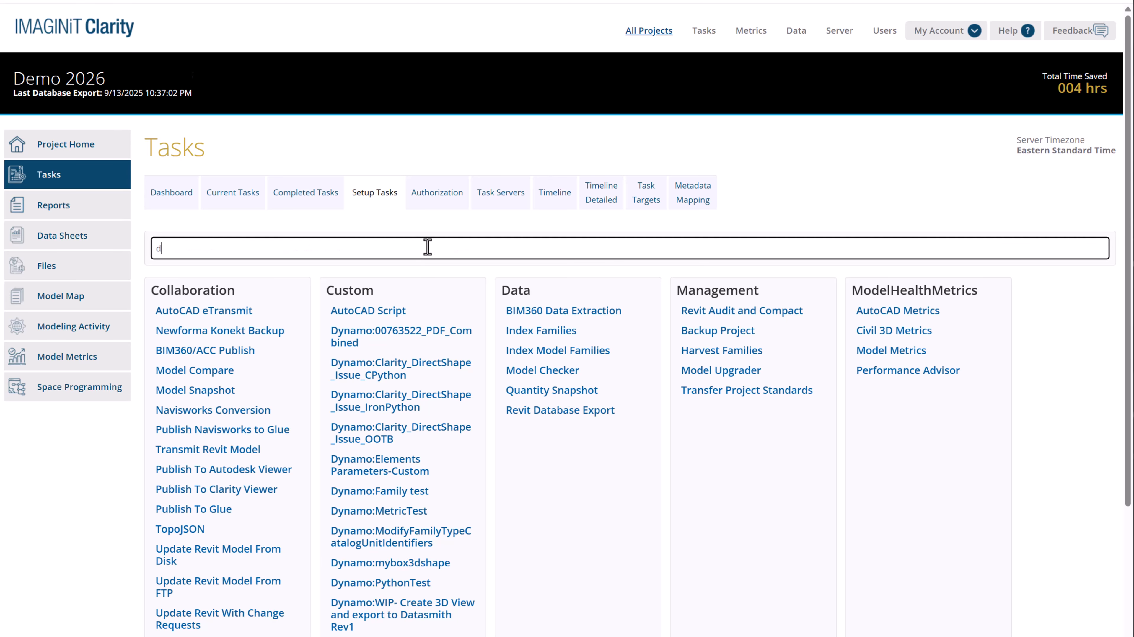
pyautogui.write('dynamo')
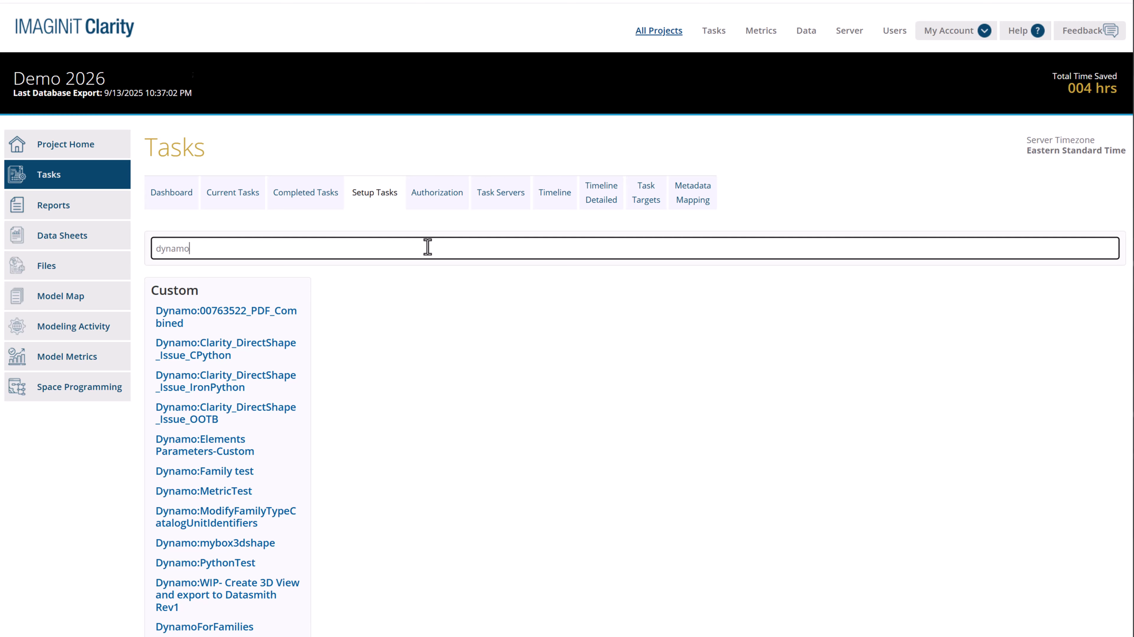
pyautogui.press('BackSpace')
pyautogui.press('BackSpace')
pyautogui.press('BackSpace')
pyautogui.press('BackSpace')
pyautogui.press('BackSpace')
pyautogui.write('pdf')
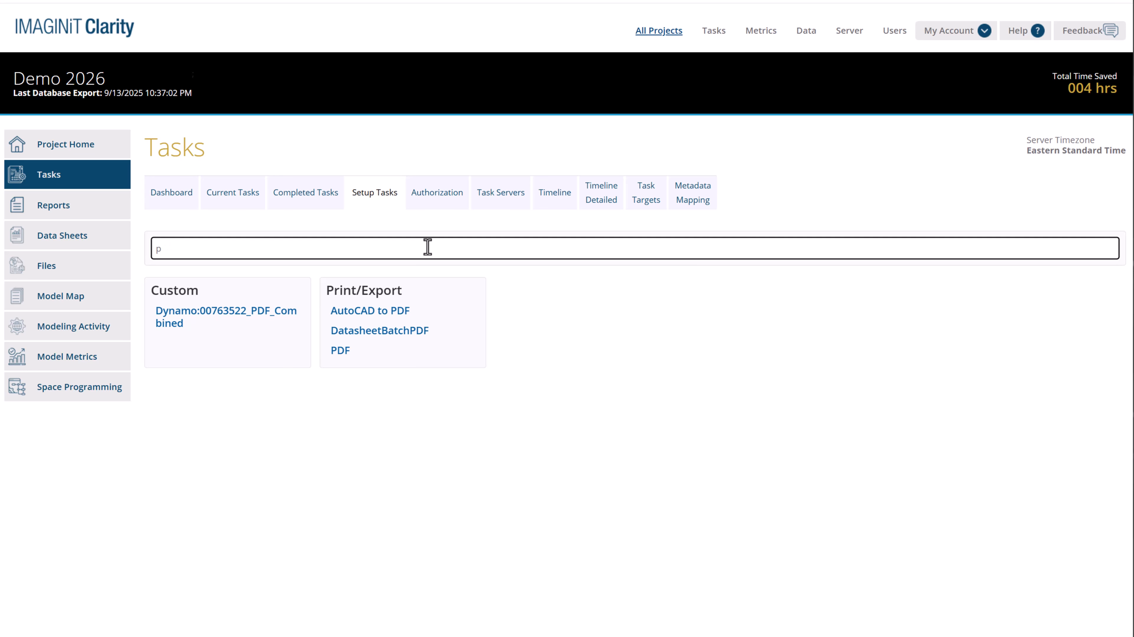
pyautogui.press('BackSpace')
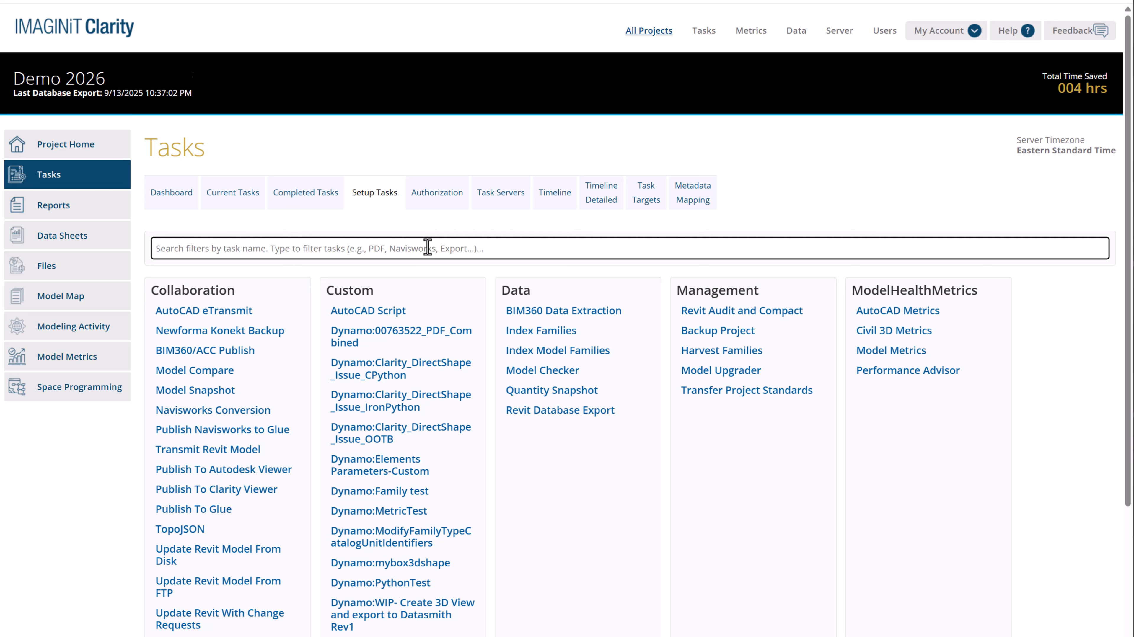
pyautogui.write('data')
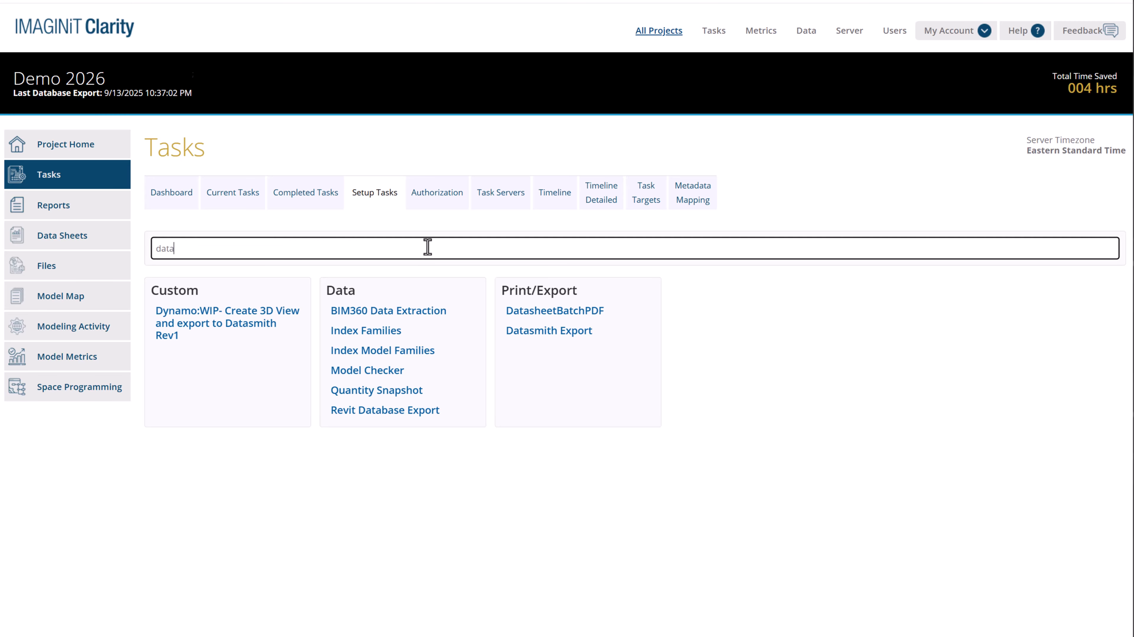
pyautogui.press('BackSpace')
pyautogui.press('BackSpace')
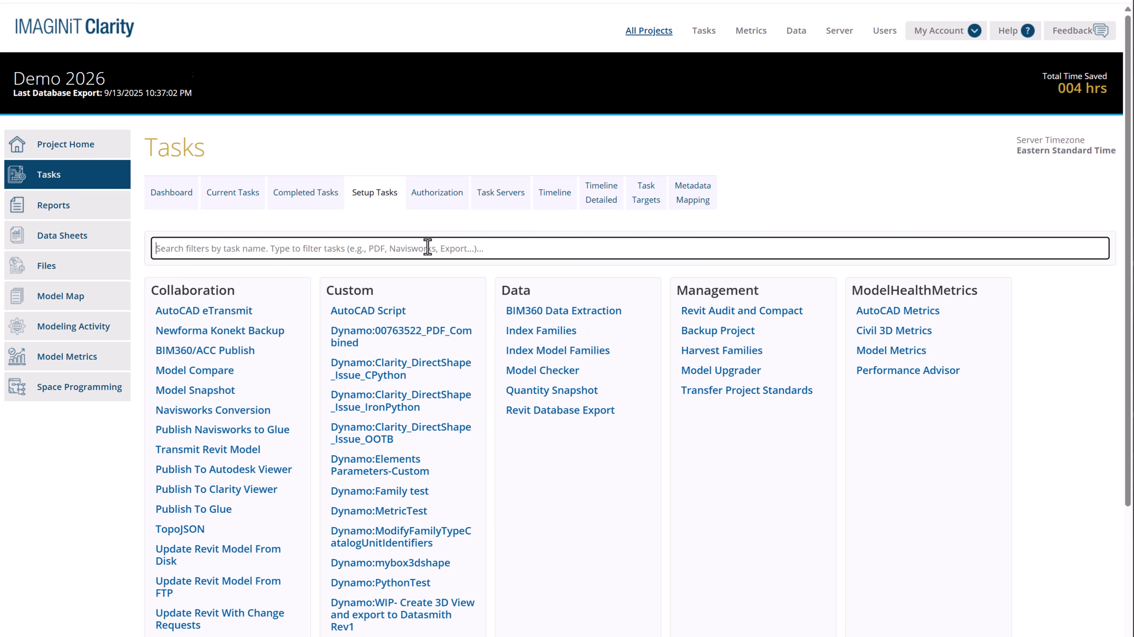
# Filter the task types by "view" and start setting up a new Extract Views task
pyautogui.write('v')
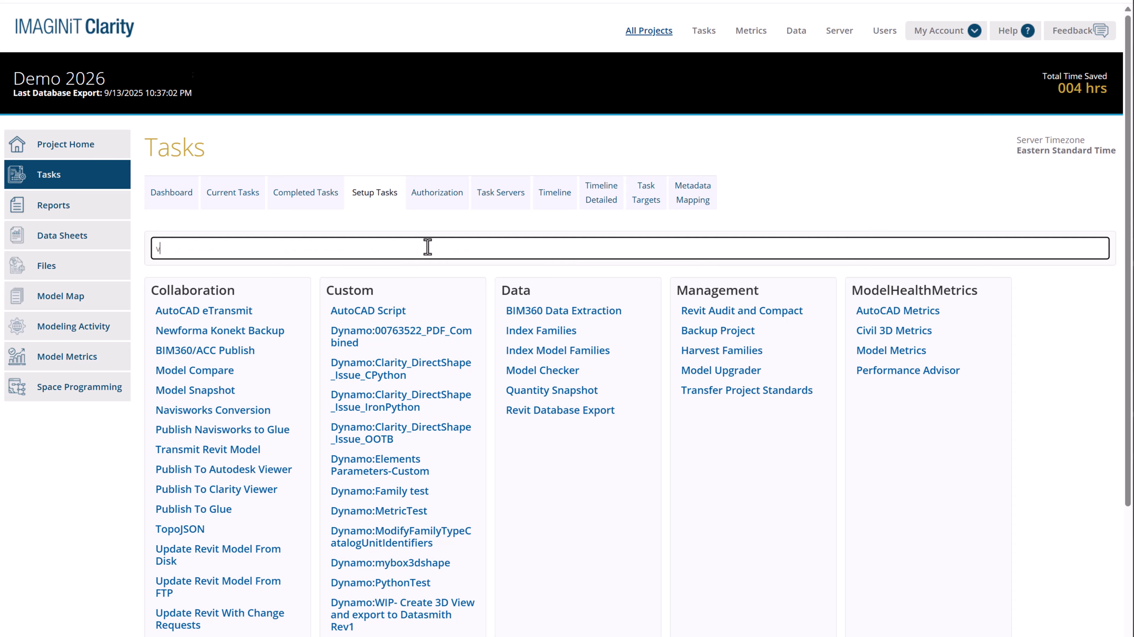
pyautogui.write('iew')
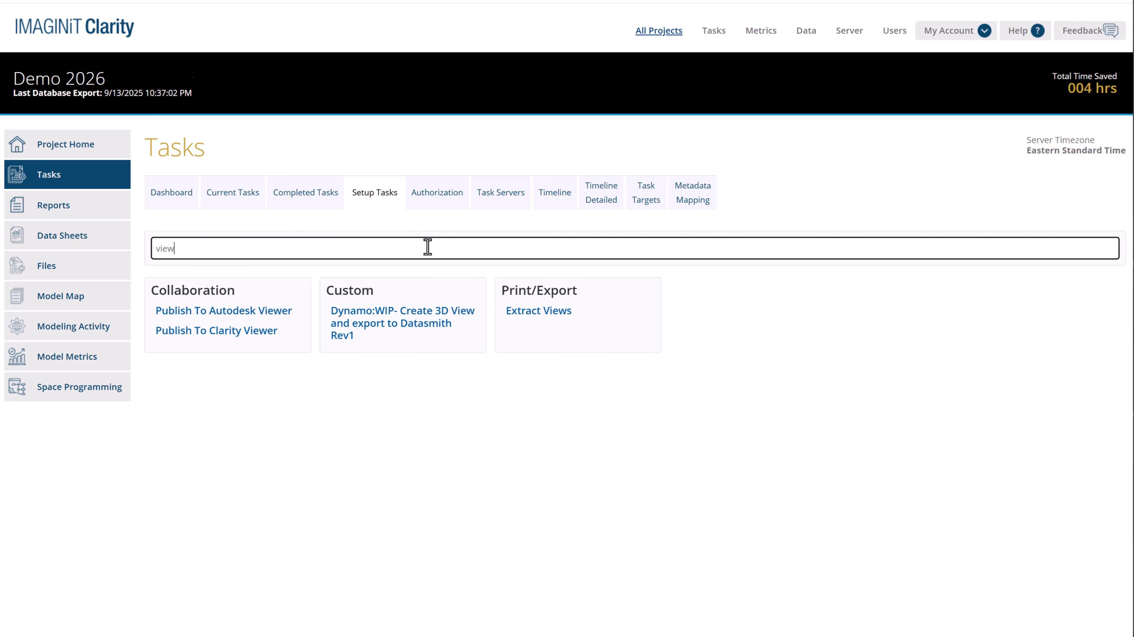
pyautogui.click(540, 313)
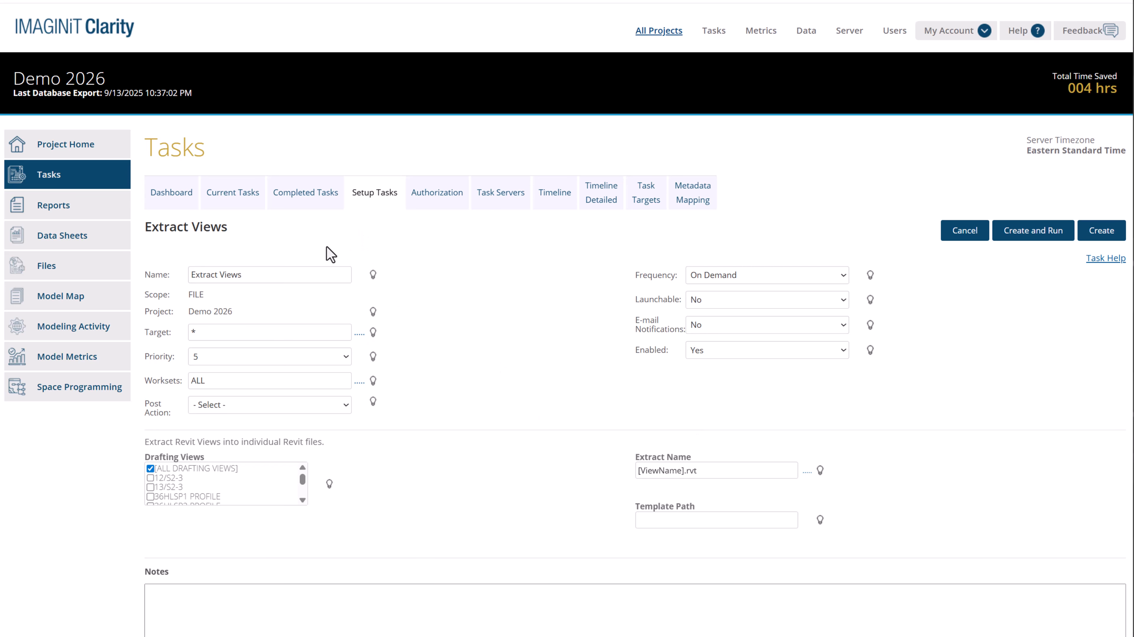
# Set the Extract Views task's template path to D:\Templates\DraftingViews\01-ParamSet\DraftingView.rte
pyautogui.moveTo(912, 484)
pyautogui.click(665, 520)
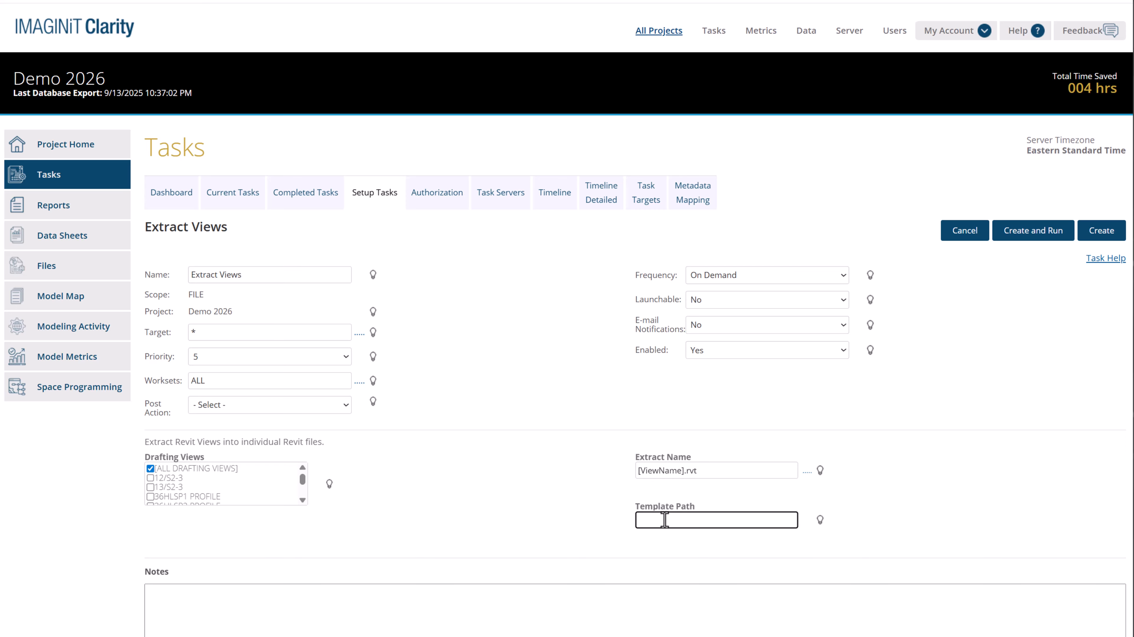
pyautogui.hotkey('ctrl', 'v')
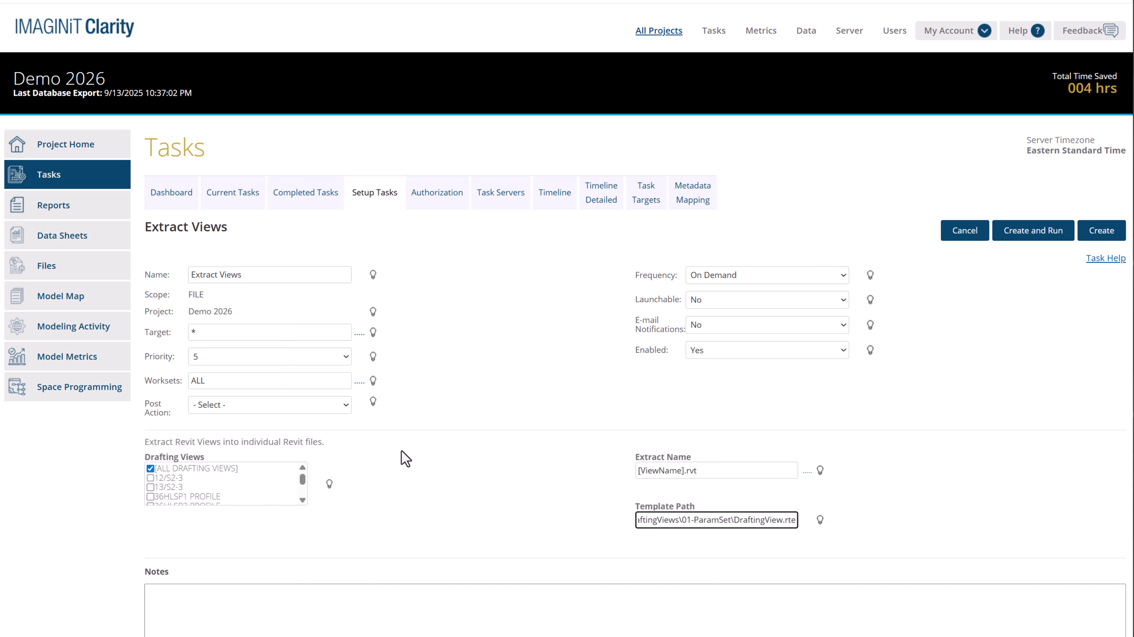
# Add a BIM360 Upload post action that sends the extracted files to the Drafting View Library folder under Project Files
pyautogui.click(344, 409)
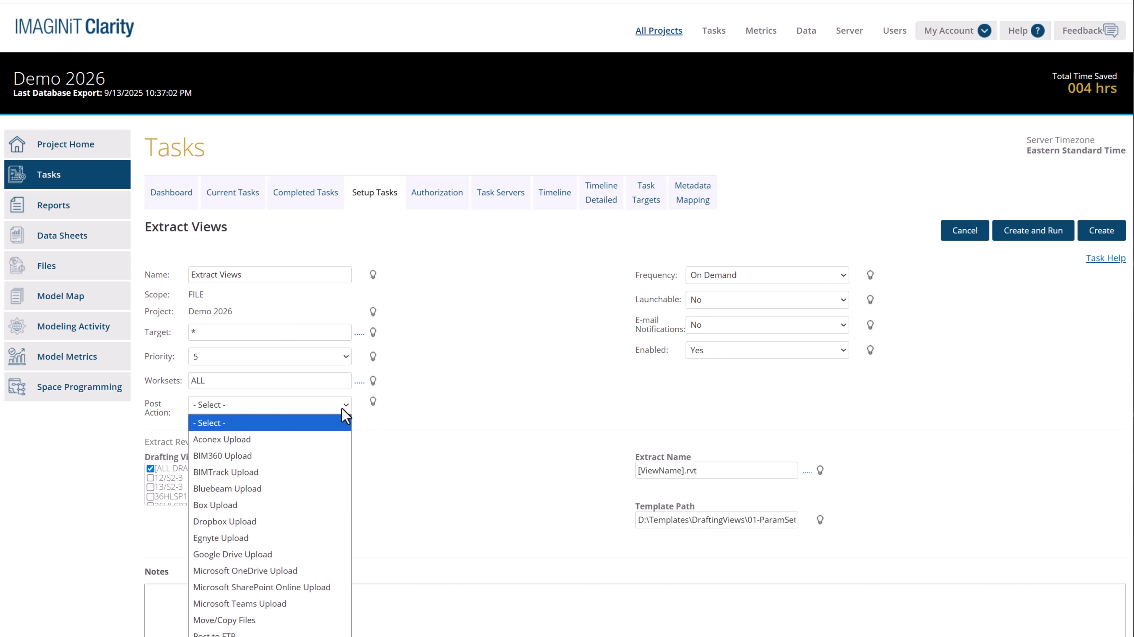
pyautogui.click(249, 460)
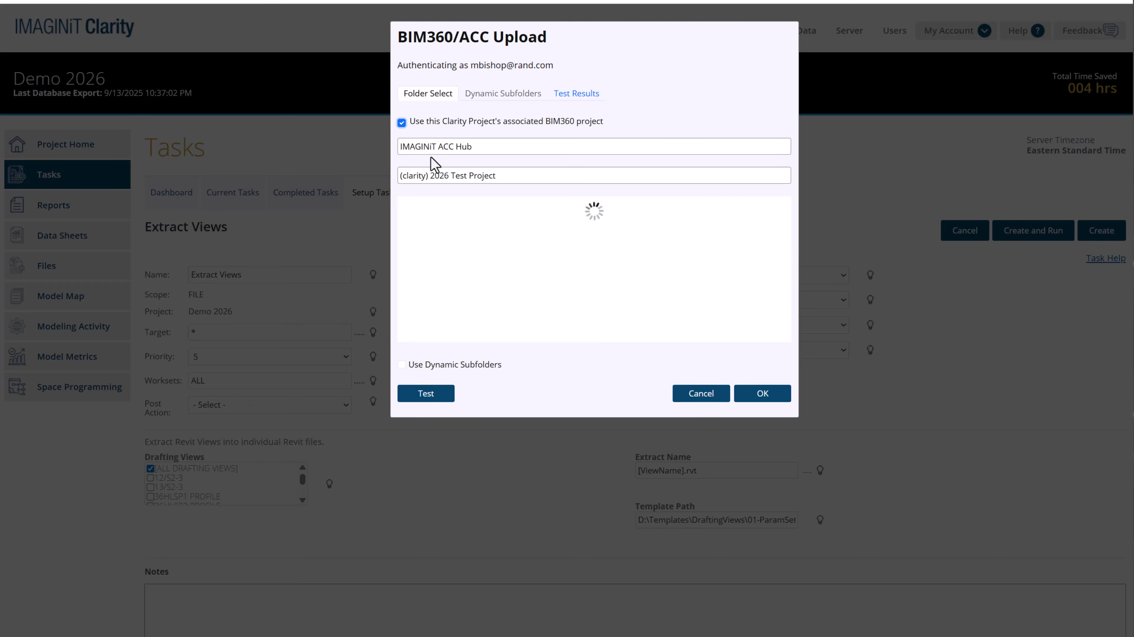
pyautogui.click(460, 210)
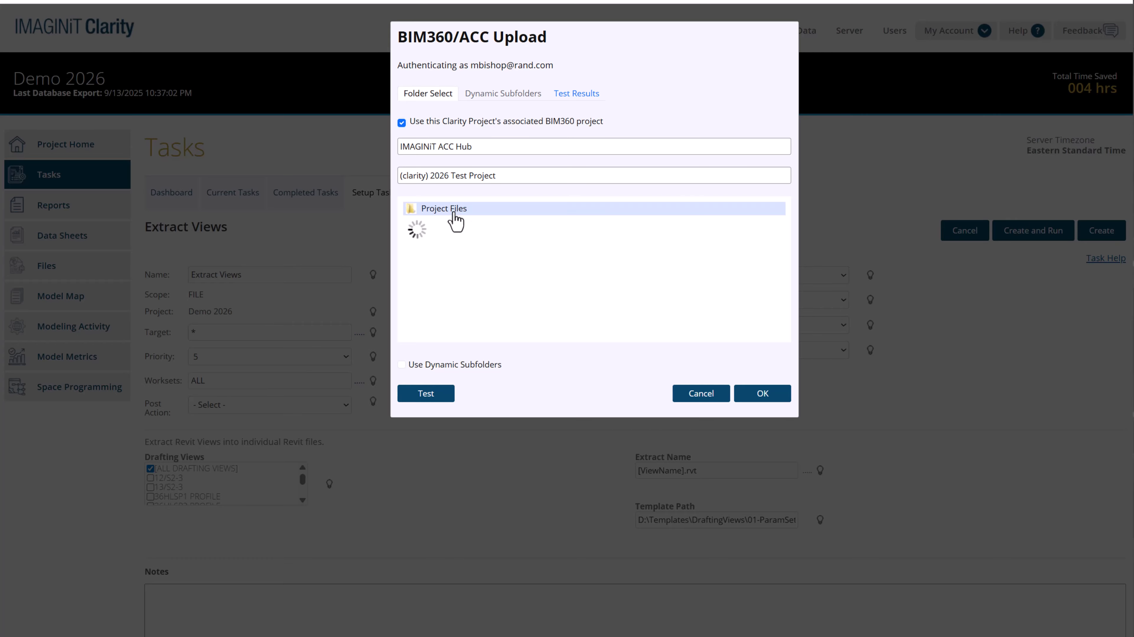
pyautogui.click(481, 245)
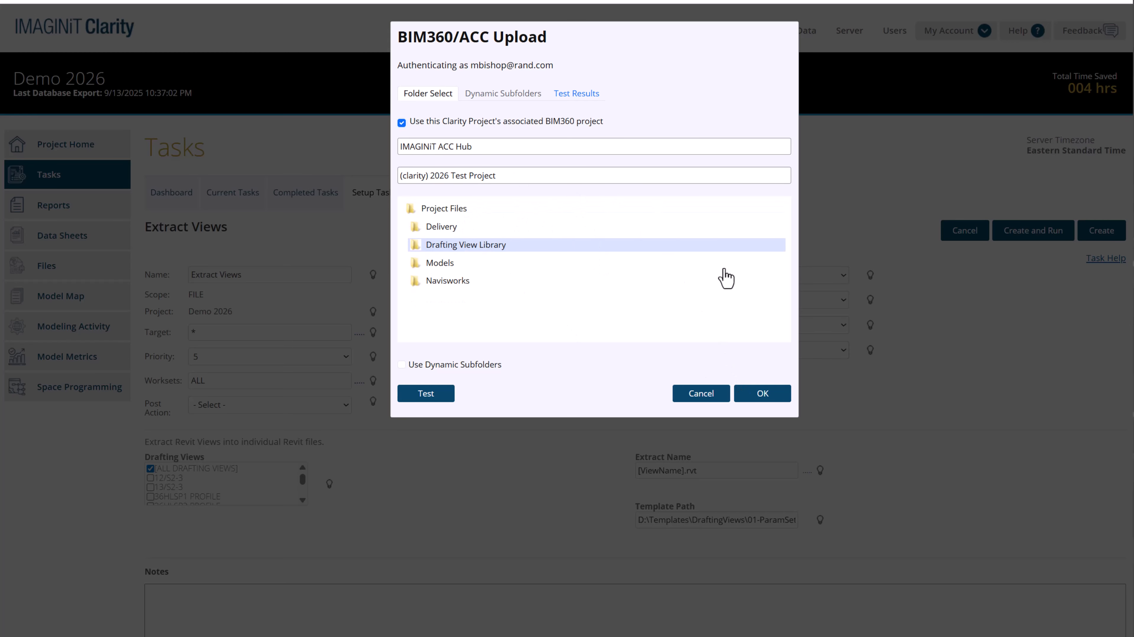
pyautogui.click(762, 394)
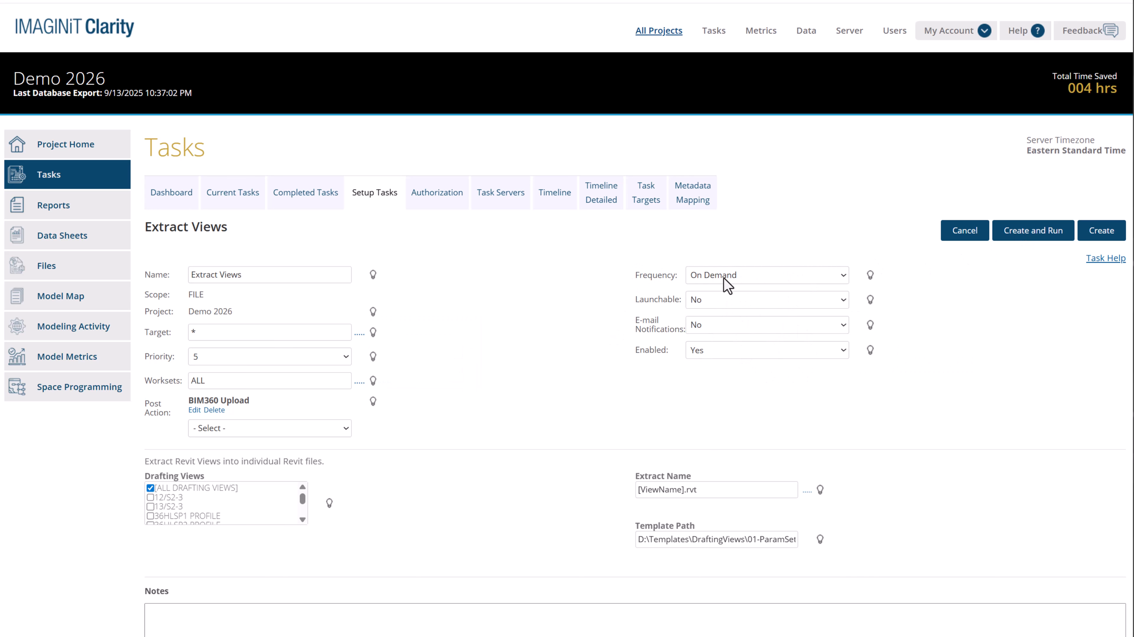
# Create and run the Extract Views task, and check its jobs among the current tasks
pyautogui.click(1043, 241)
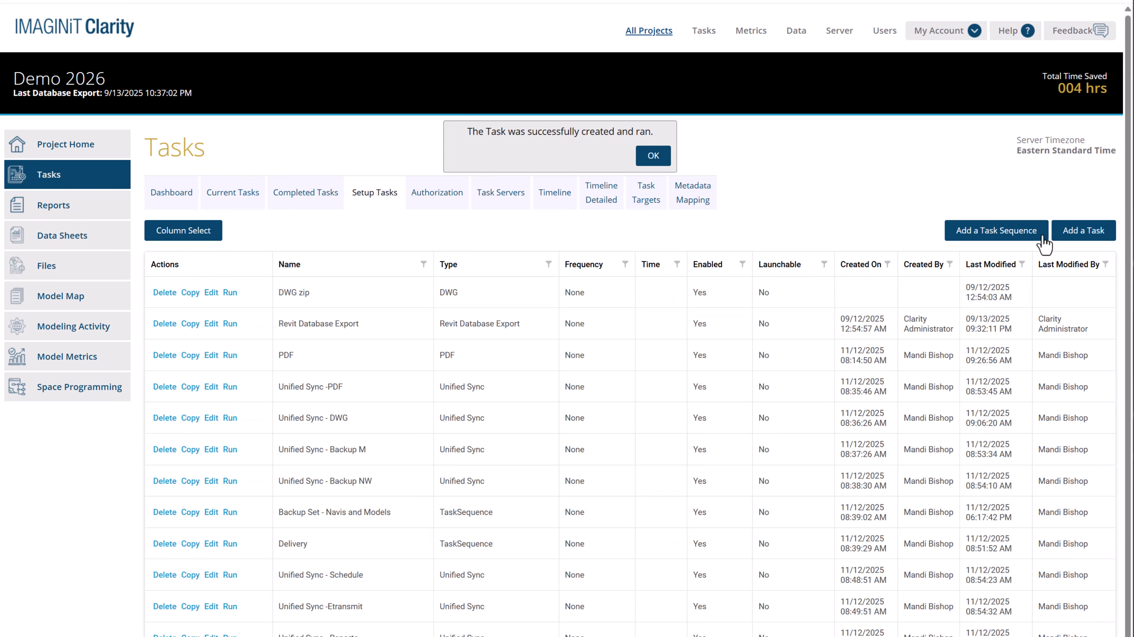
pyautogui.click(647, 157)
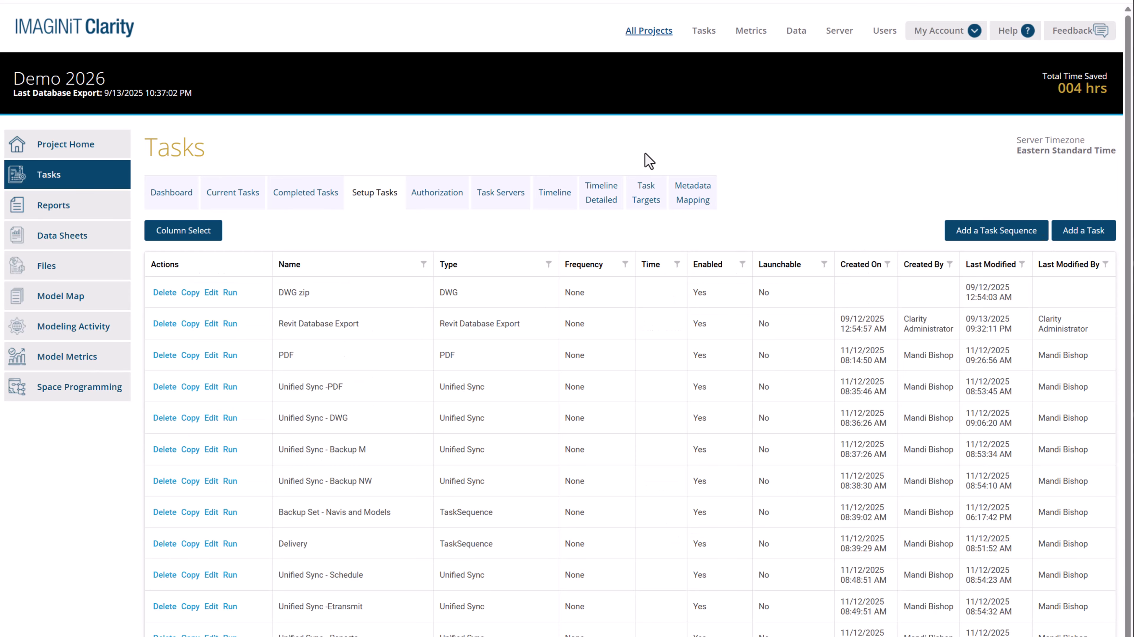
pyautogui.click(223, 200)
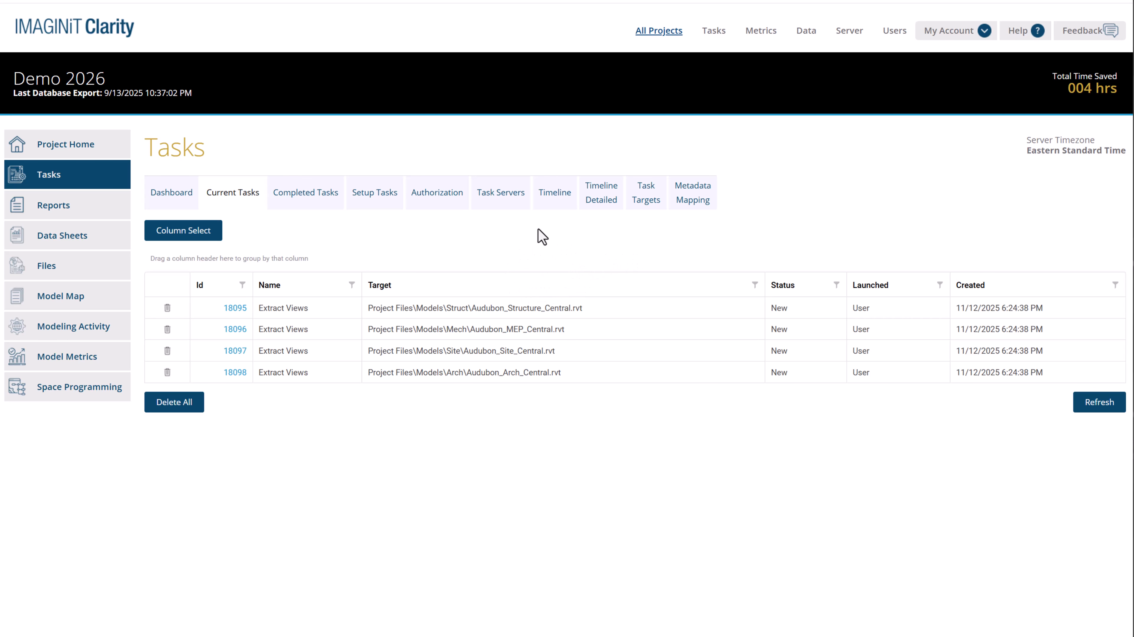
# Open the existing Delivery task sequence from the task setup list, and update and run it
pyautogui.click(378, 201)
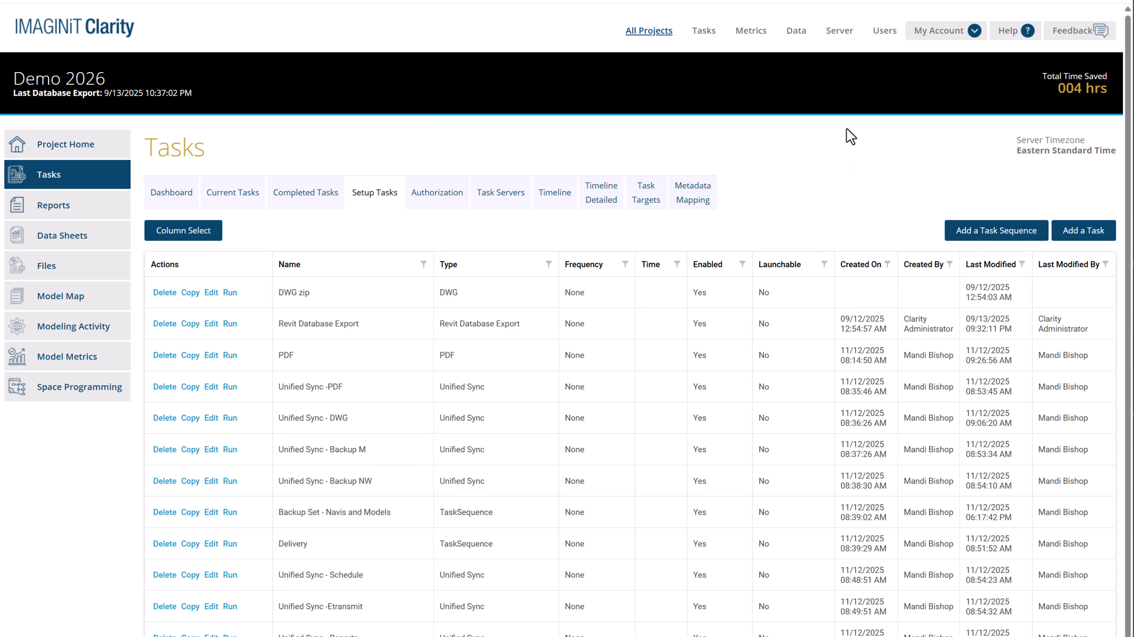
pyautogui.scroll(-3, 826, 147)
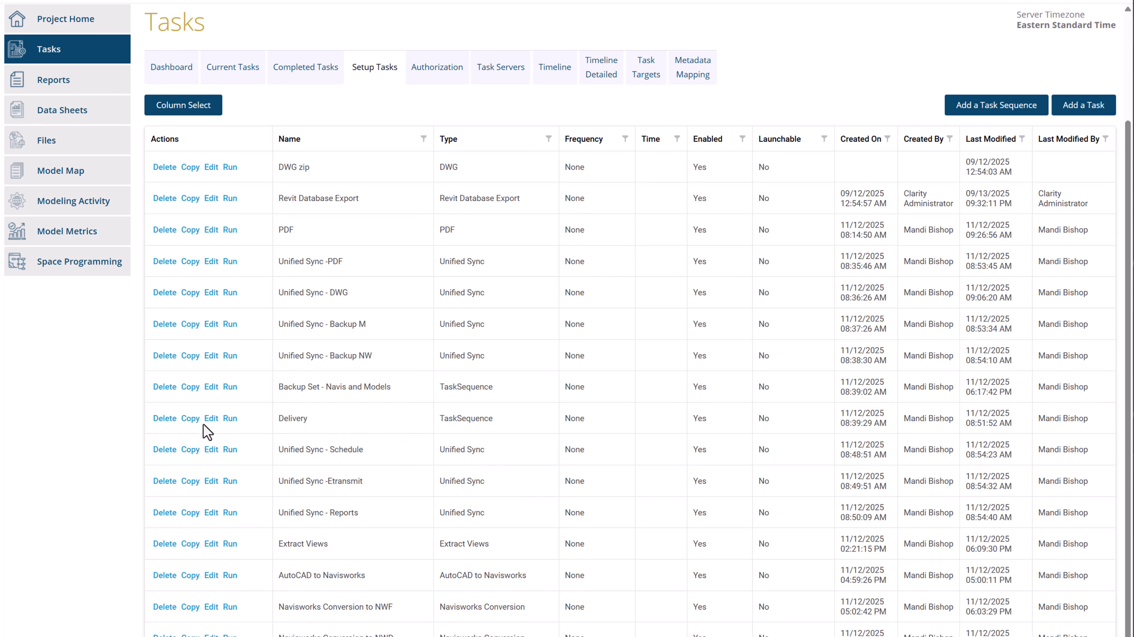
pyautogui.click(210, 420)
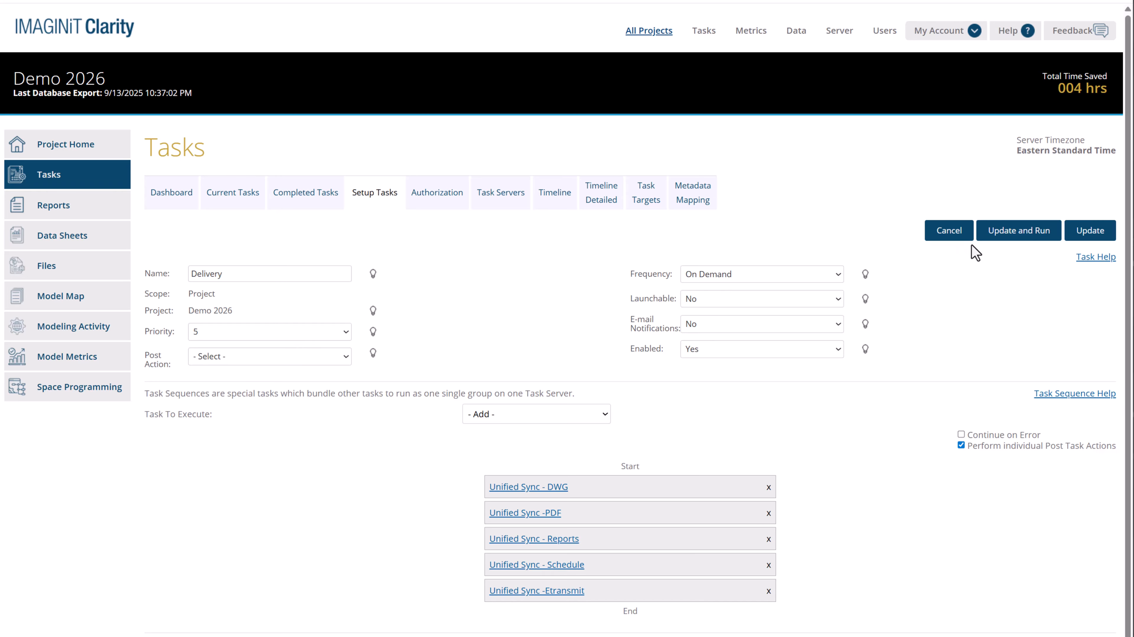
pyautogui.click(1010, 237)
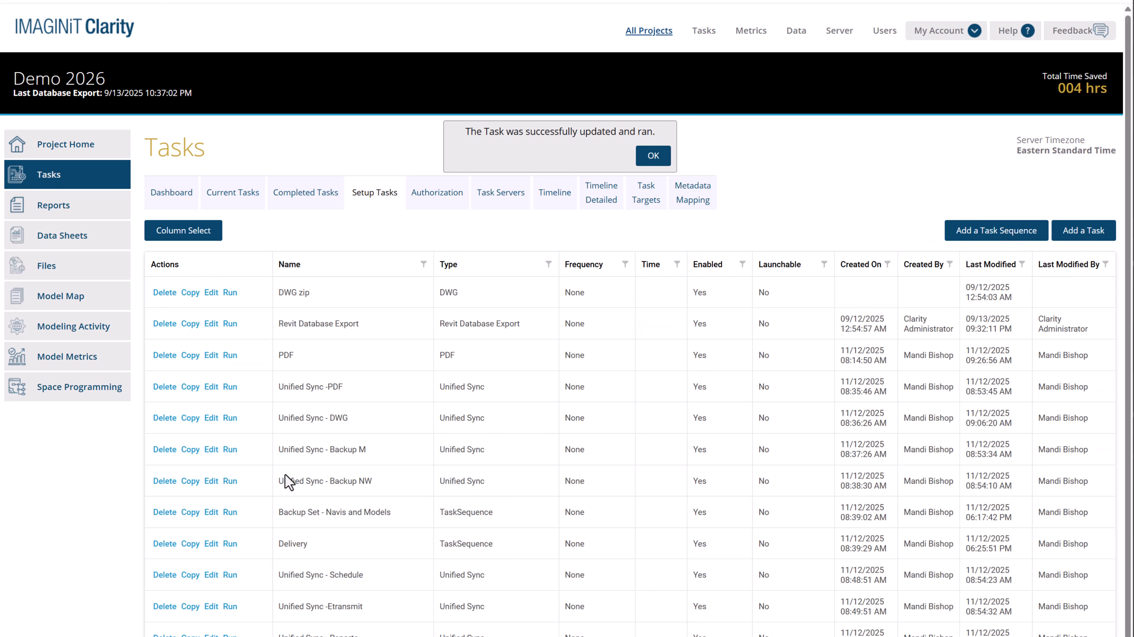
# Open the Backup Set - Navis and Models task sequence for editing, and update and run it
pyautogui.scroll(-3, 288, 482)
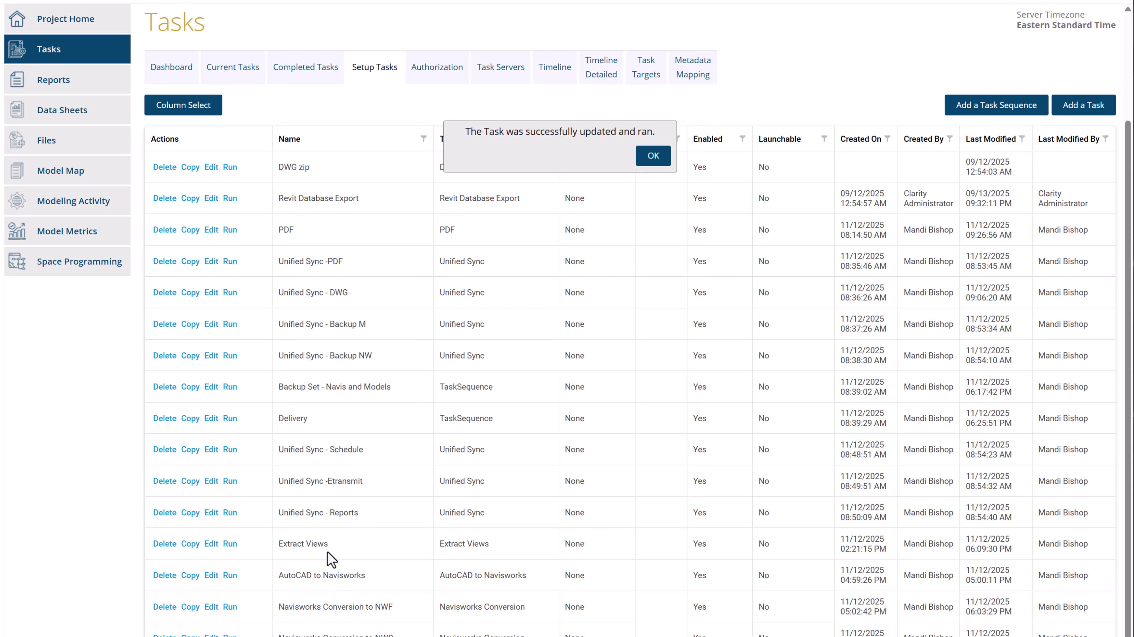
pyautogui.click(211, 388)
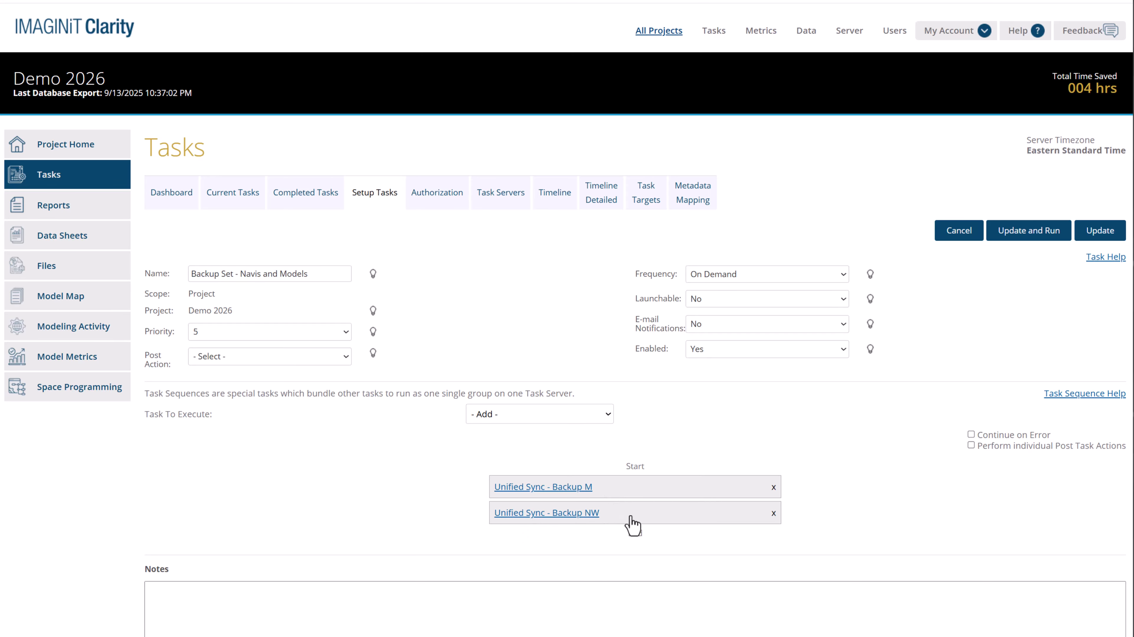
pyautogui.click(1033, 236)
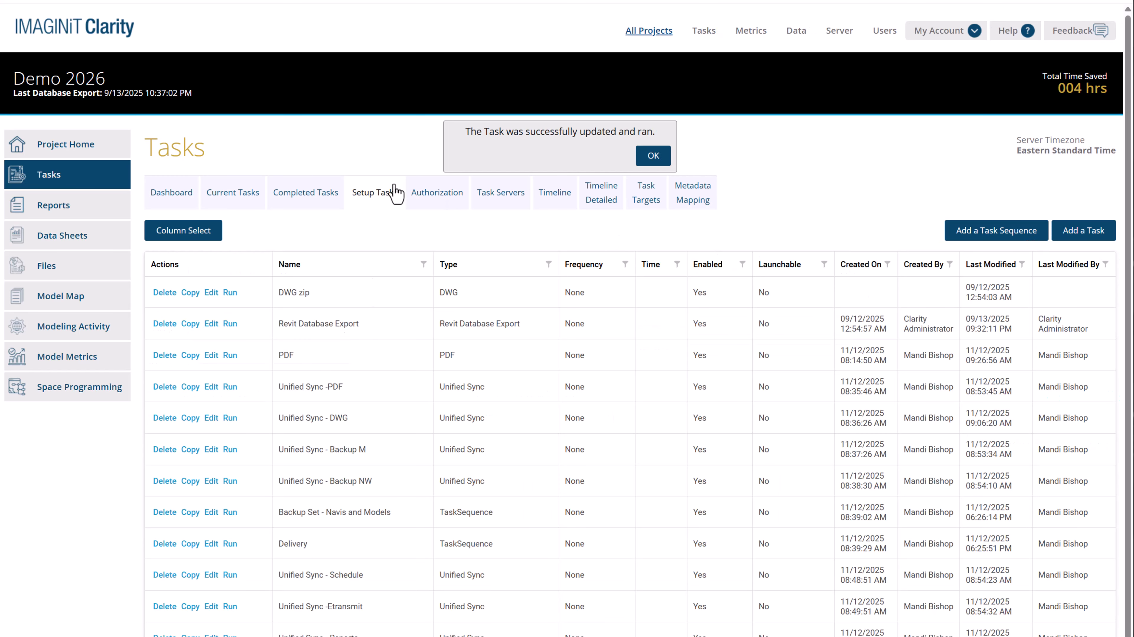
# Check the progress of the current tasks and open the details of the newest completed Backup Set - Navis and Models run
pyautogui.click(233, 196)
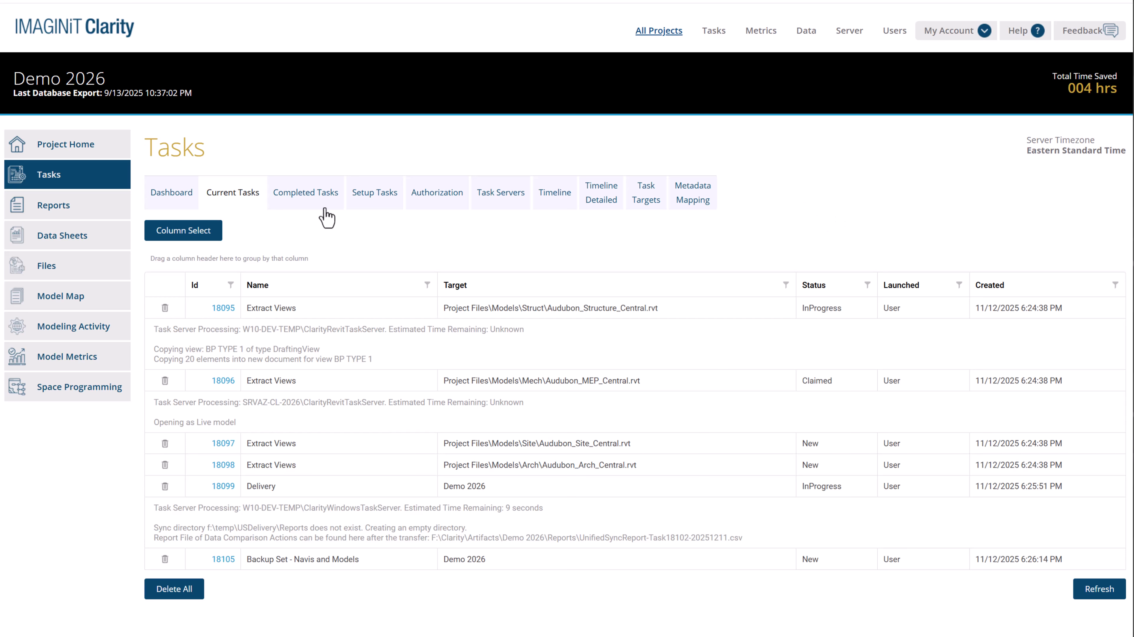
pyautogui.click(310, 199)
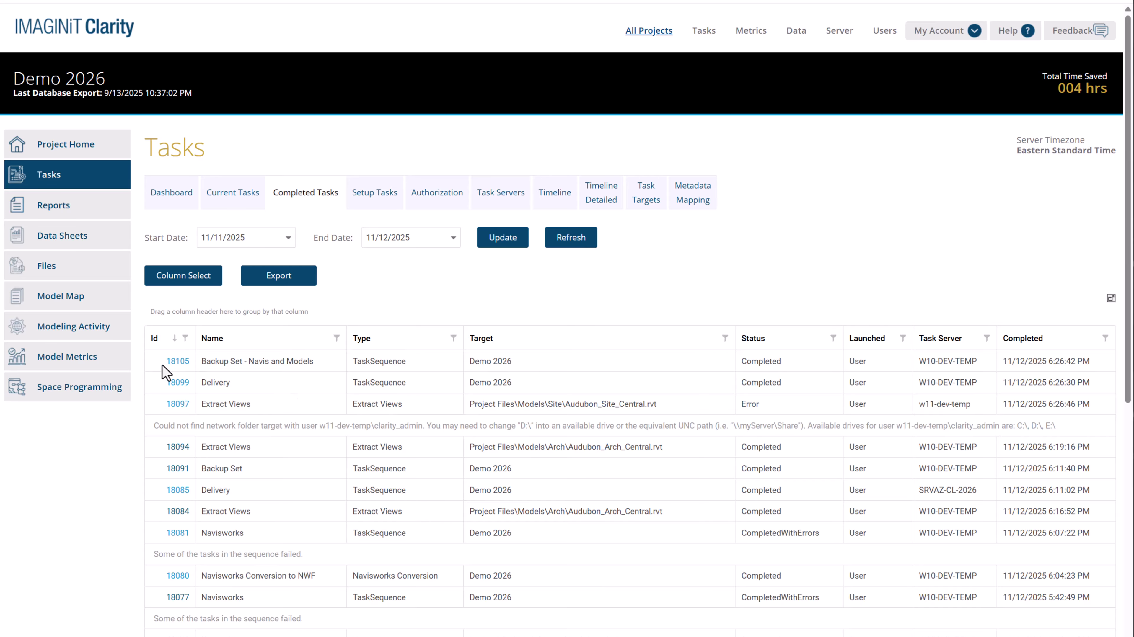
pyautogui.click(178, 361)
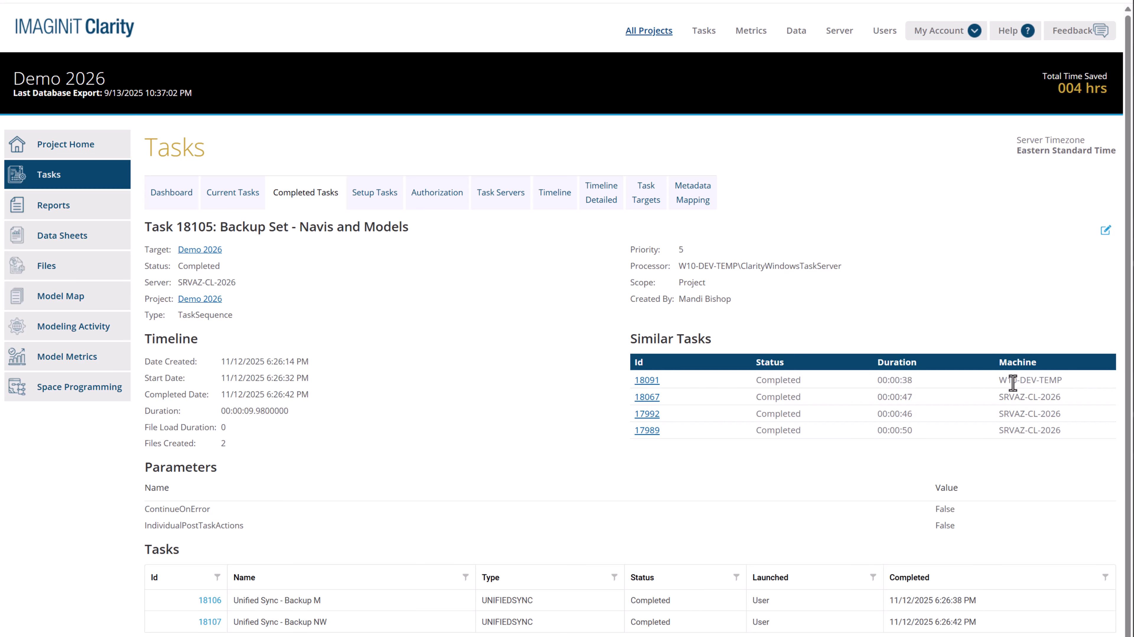
# Examine the machine and duration of the most recent similar backup run, and return to the current tasks
pyautogui.moveTo(1001, 380); pyautogui.dragTo(1071, 388)
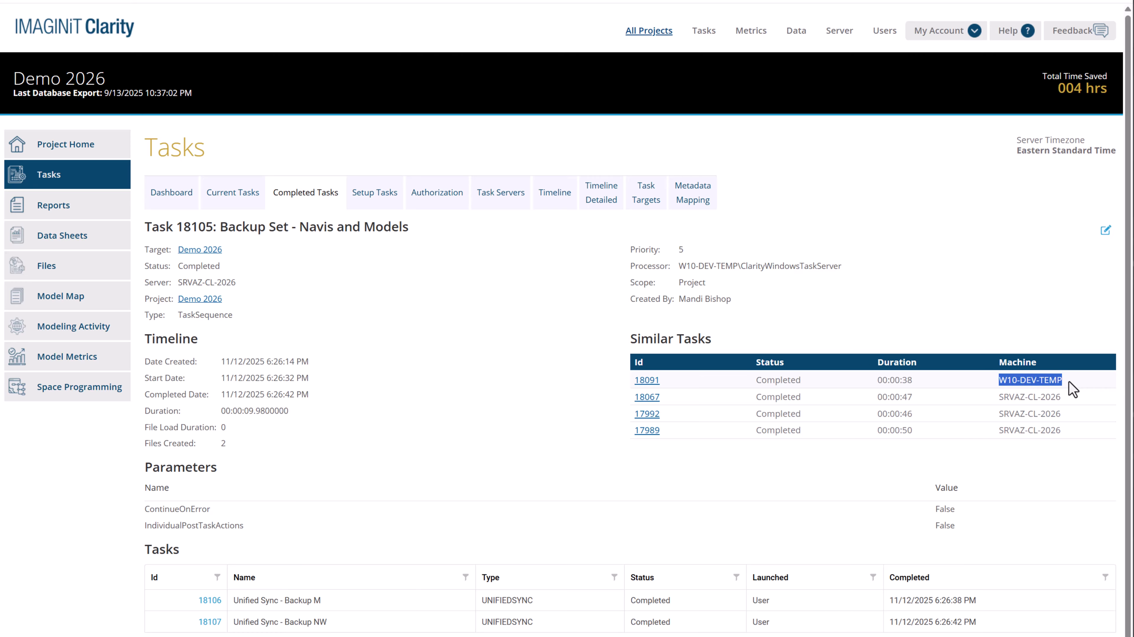
pyautogui.moveTo(951, 381); pyautogui.dragTo(873, 387)
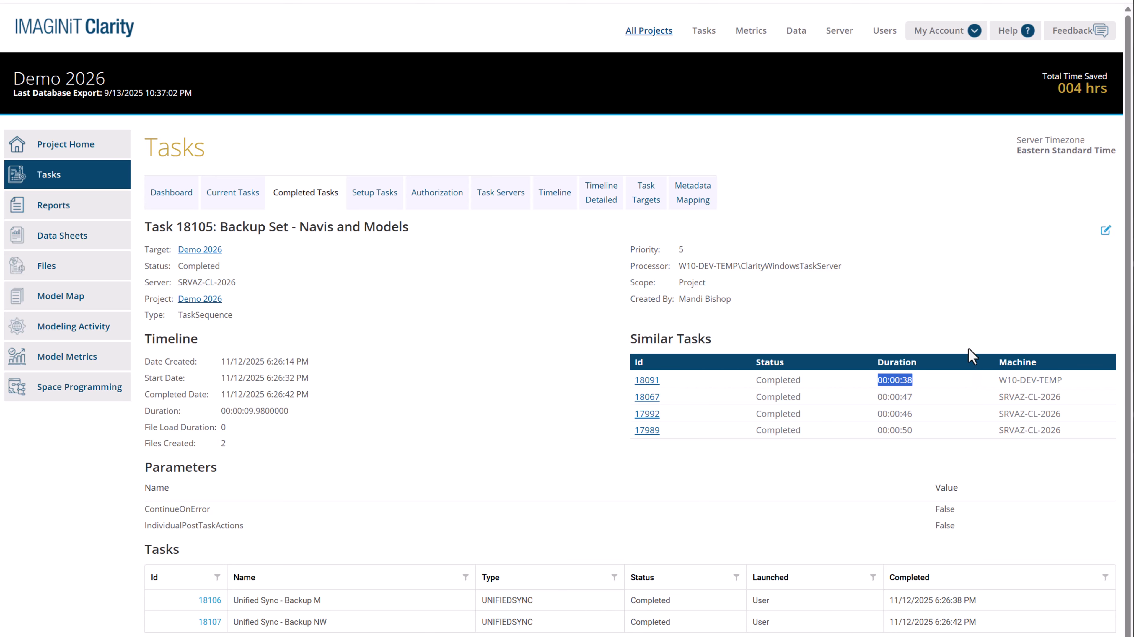
pyautogui.click(974, 408)
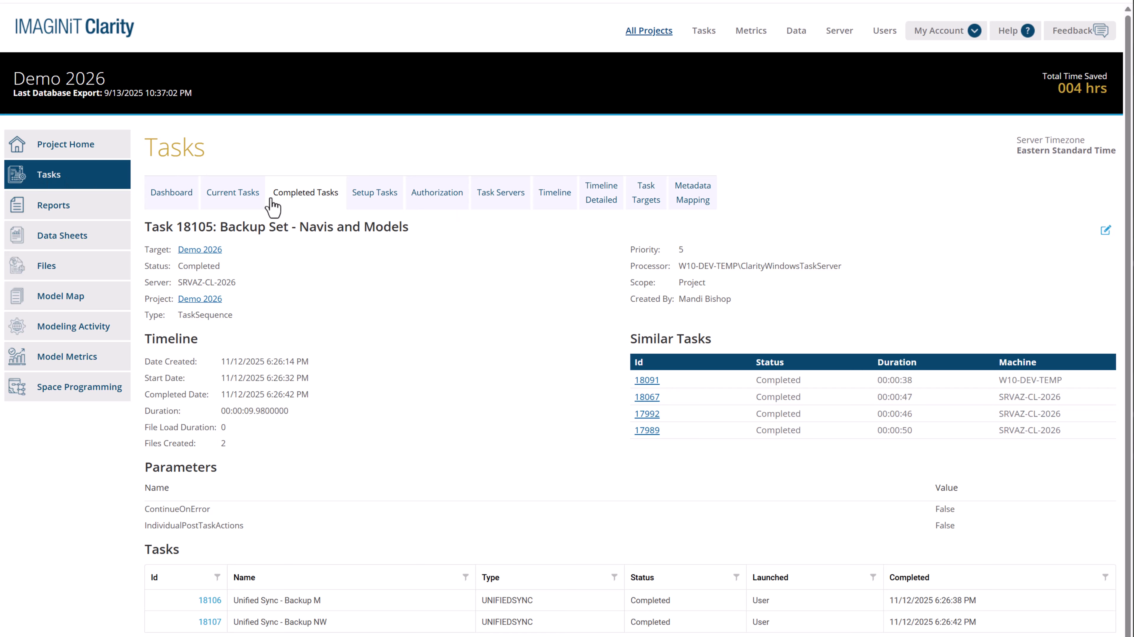
pyautogui.click(232, 193)
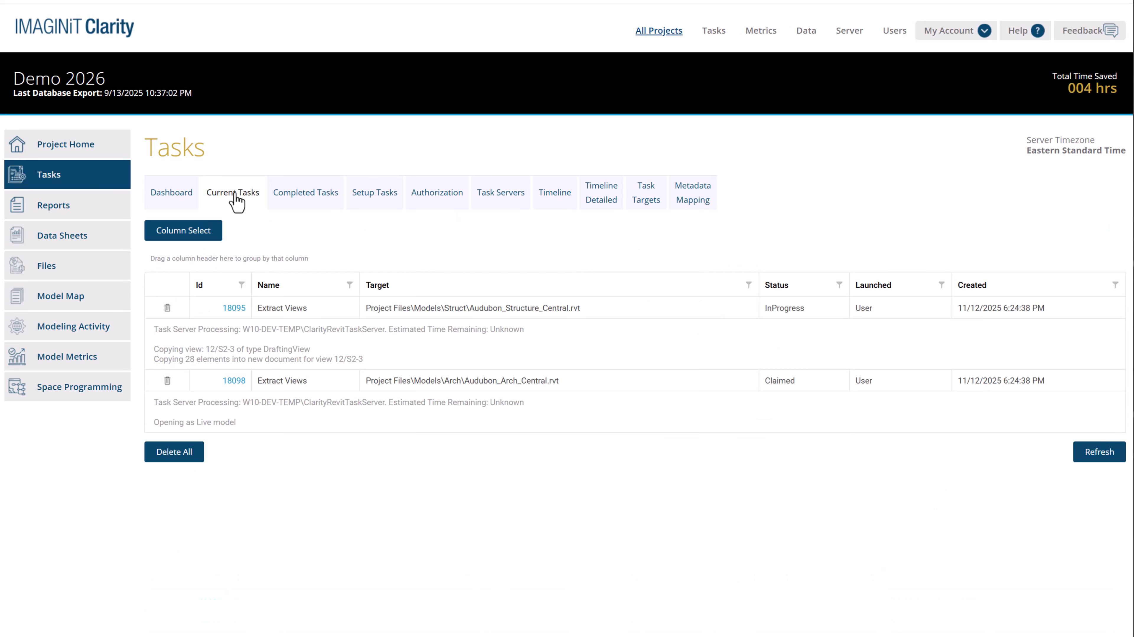